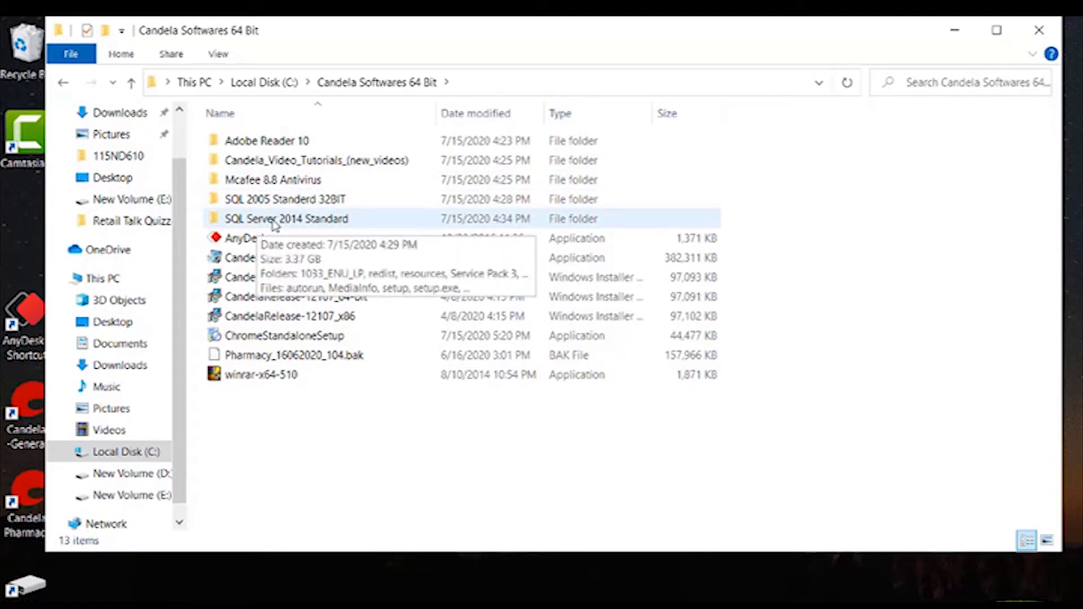
# Run setup from the SQL Server 2014 Standard folder and start a new SQL Server stand-alone installation
pyautogui.click(274, 224)
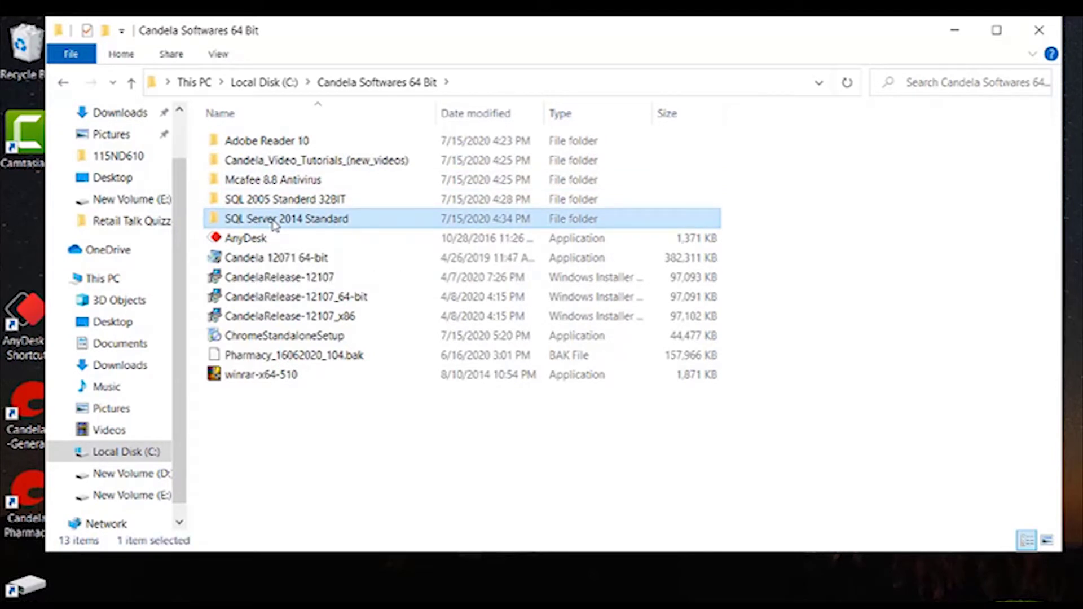
pyautogui.doubleClick(275, 224)
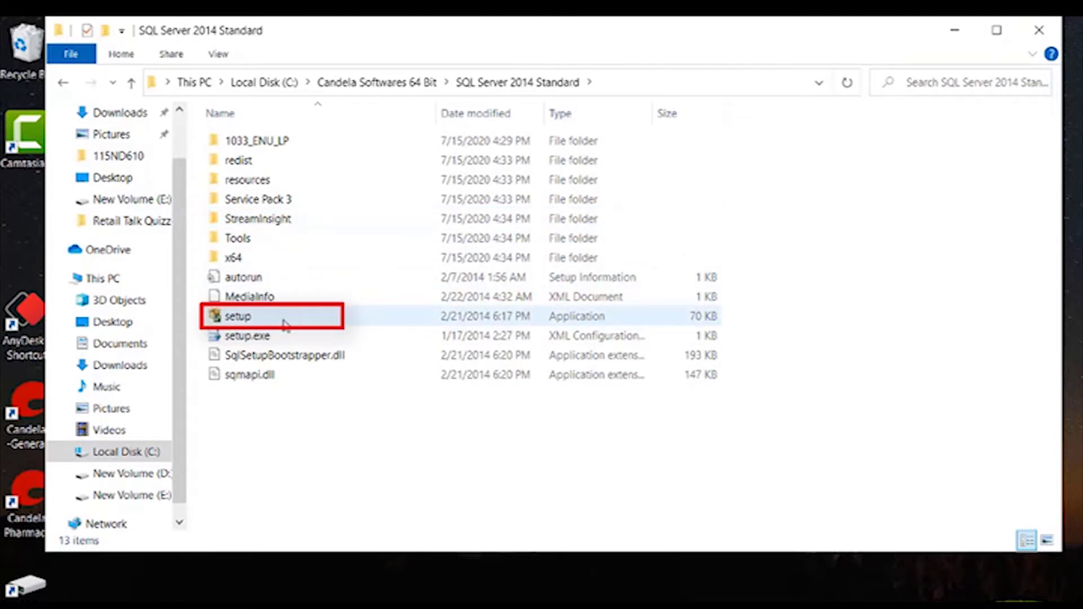
pyautogui.doubleClick(285, 325)
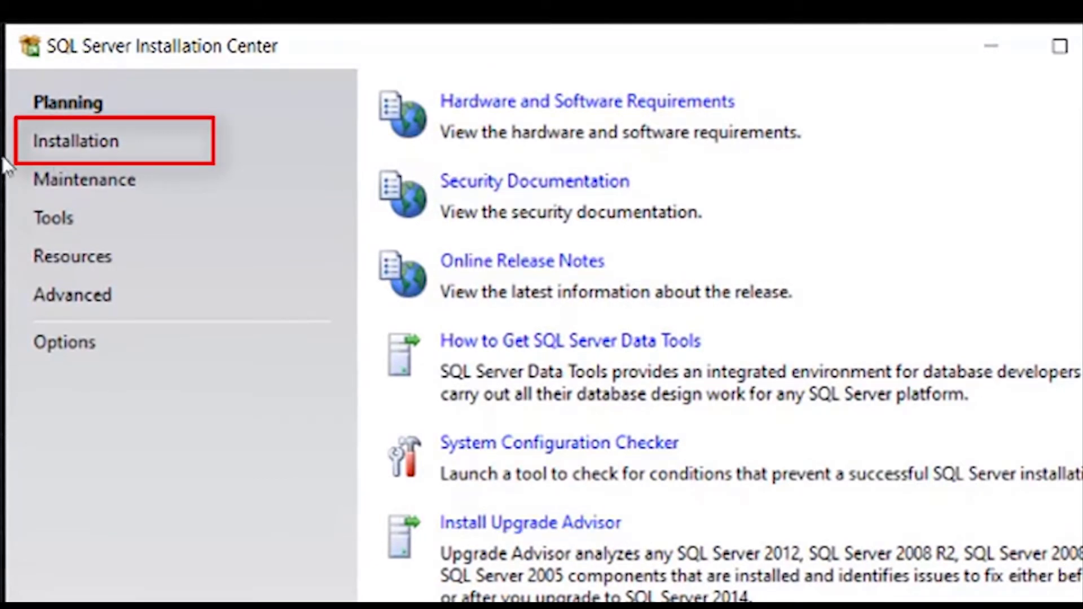
pyautogui.click(65, 145)
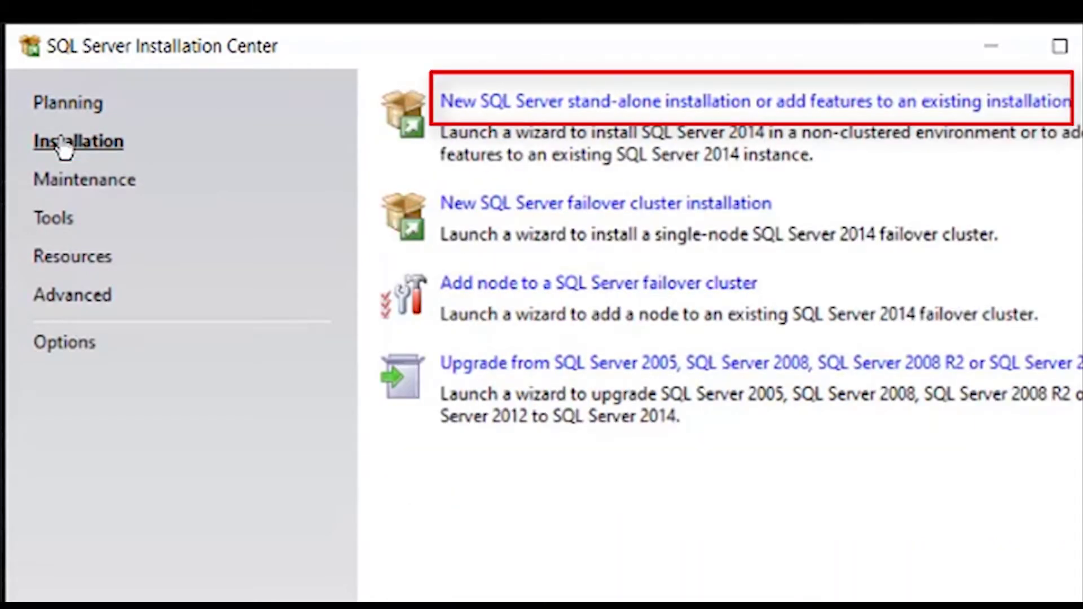
pyautogui.click(471, 104)
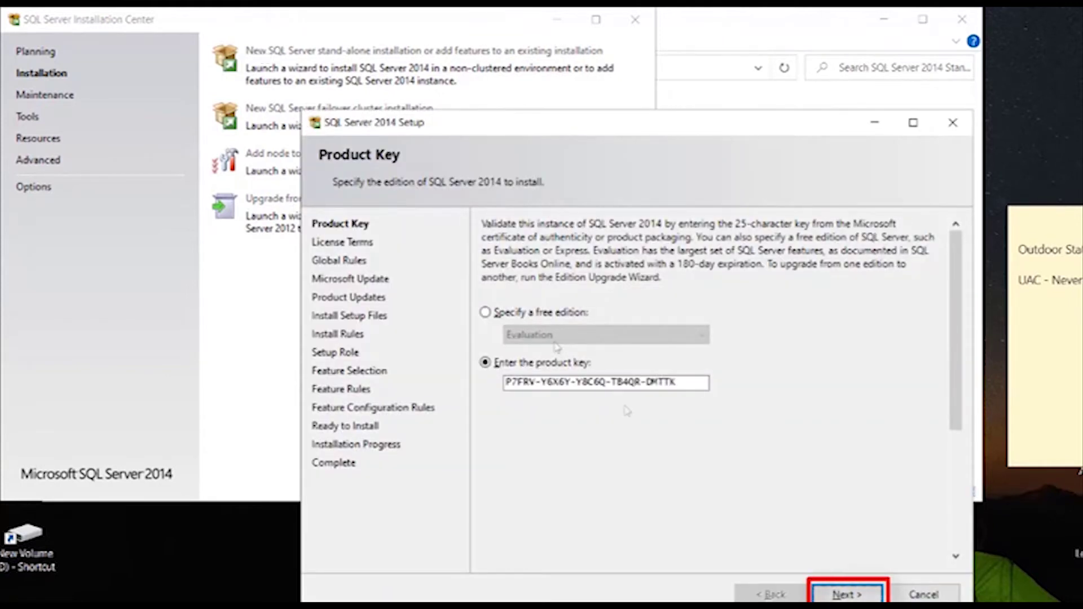
# Keep the prefilled product key, accept the license terms and continue without using Microsoft Update
pyautogui.click(840, 593)
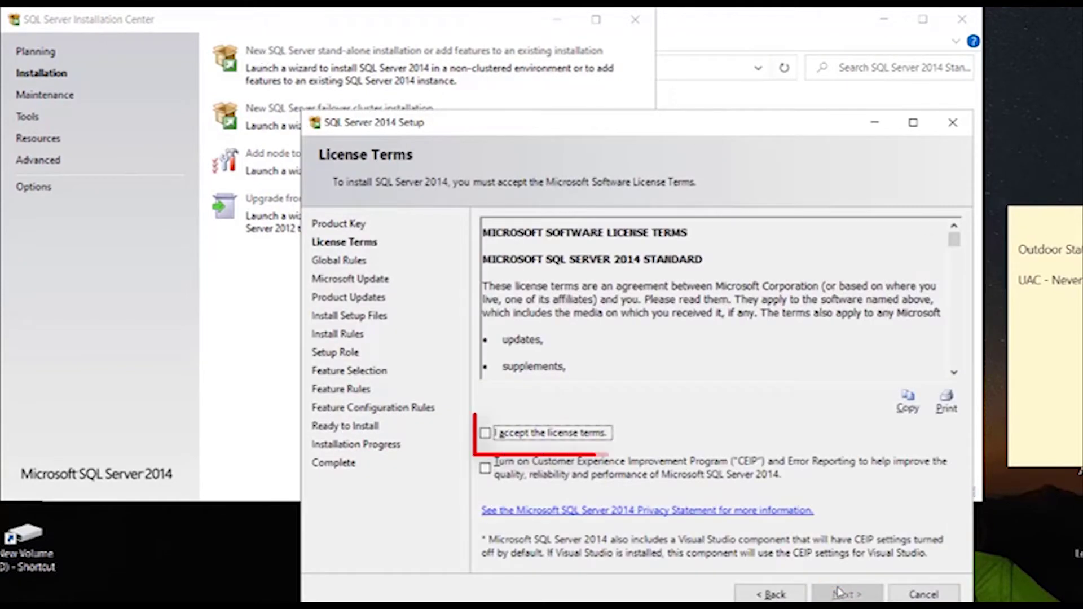
pyautogui.click(488, 434)
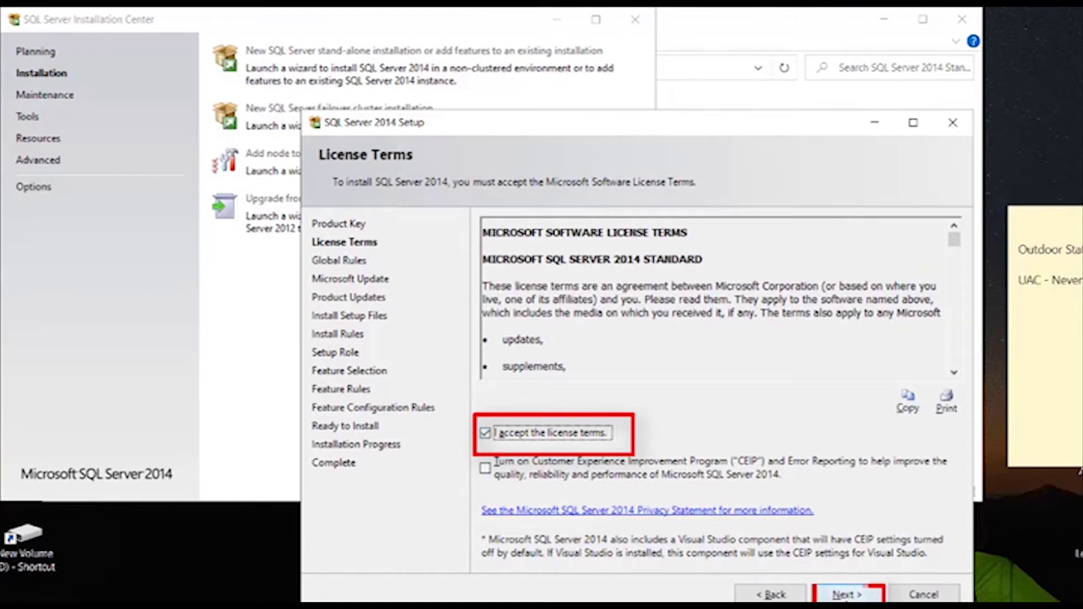
pyautogui.click(846, 596)
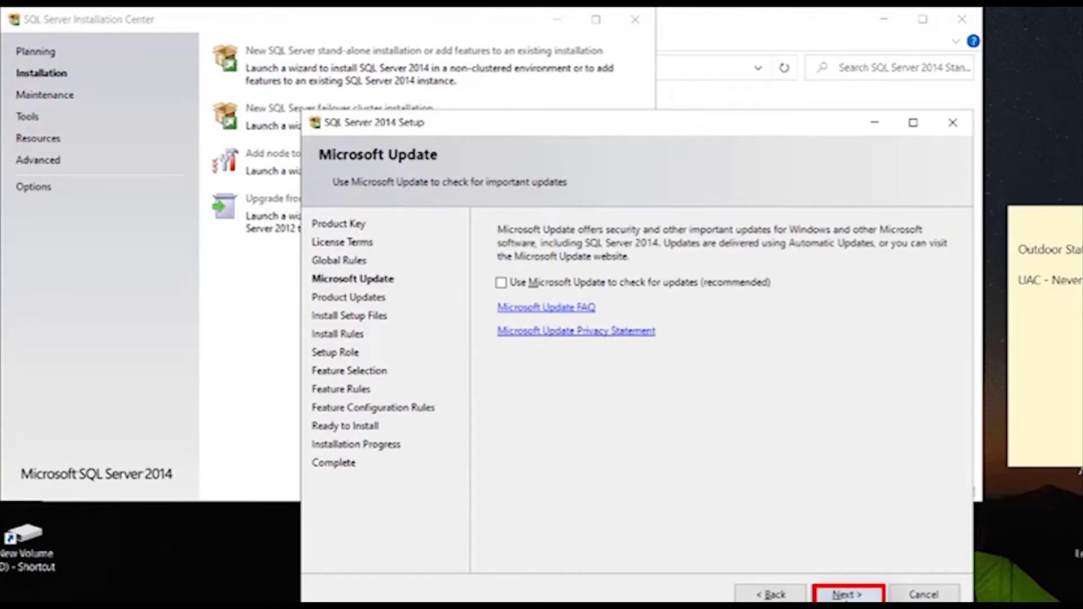
pyautogui.click(847, 595)
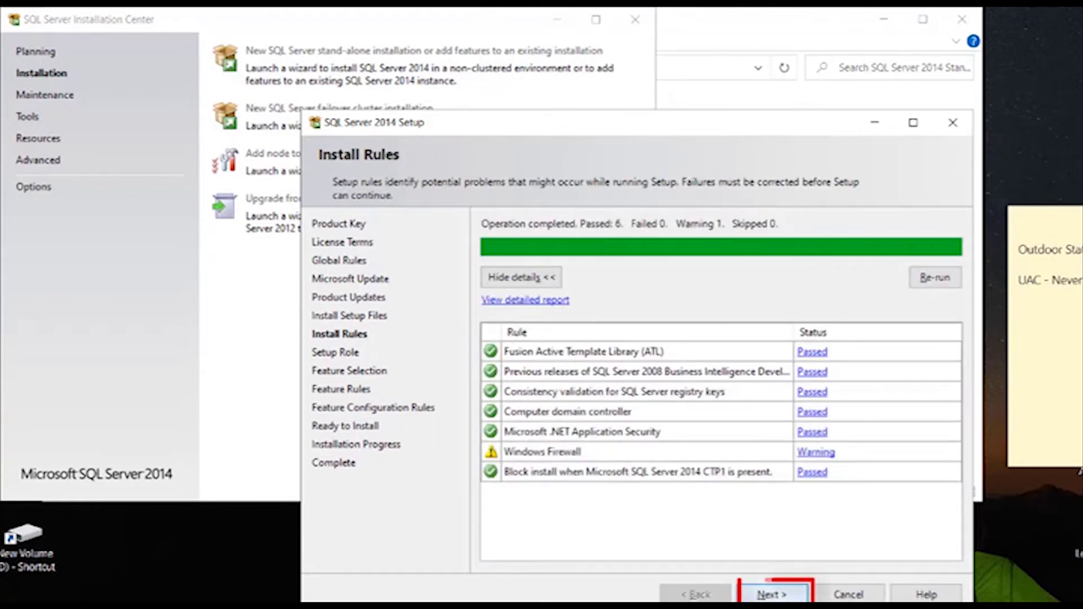
# Continue past the install rules with the SQL Server Feature Installation role and select all features
pyautogui.click(773, 596)
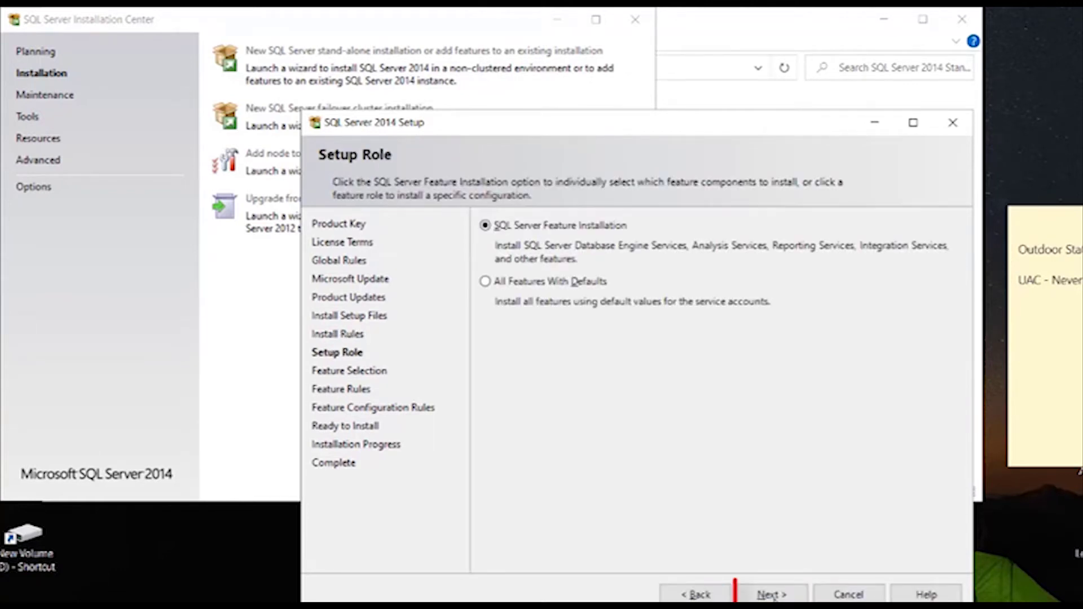
pyautogui.click(786, 596)
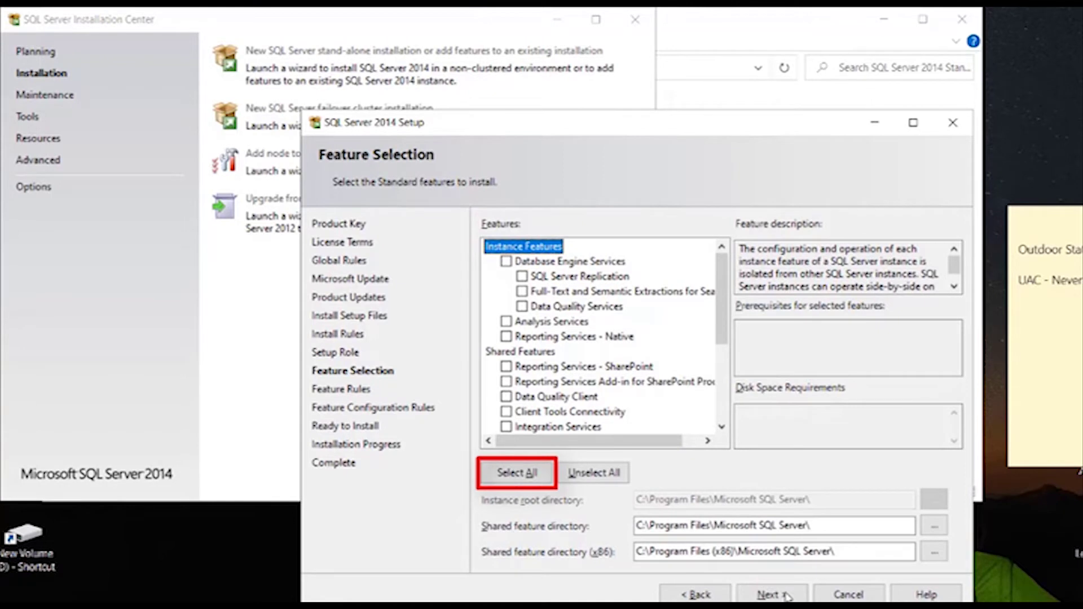
pyautogui.click(532, 477)
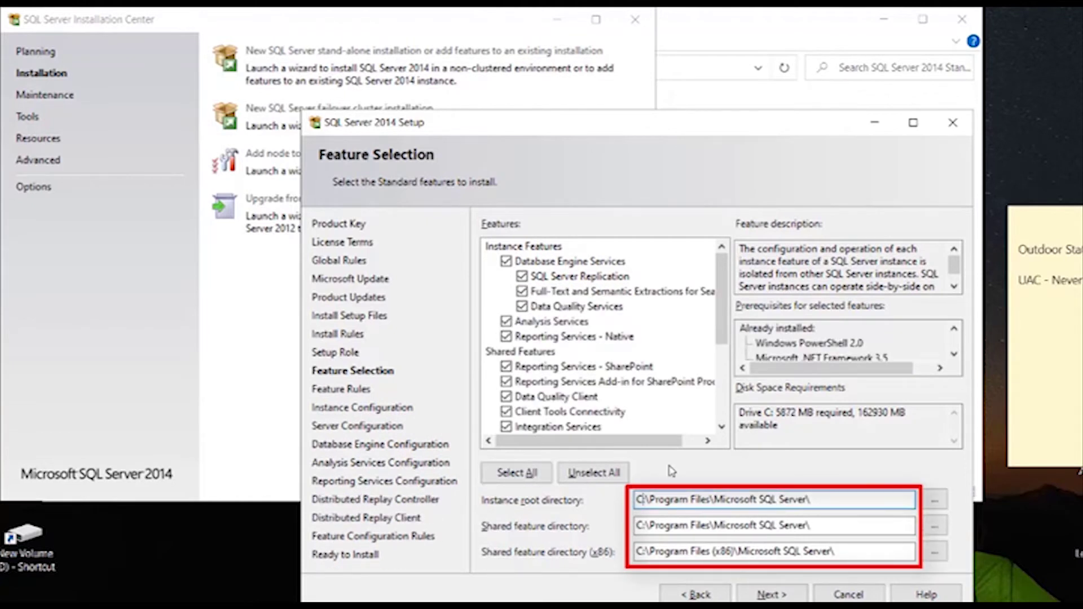
# Change the instance root, shared feature and shared feature (x86) directories to drive D, keeping the rest of each path, and continue
pyautogui.press('Delete')
pyautogui.press('Delete')
pyautogui.write('D')
pyautogui.click(641, 525)
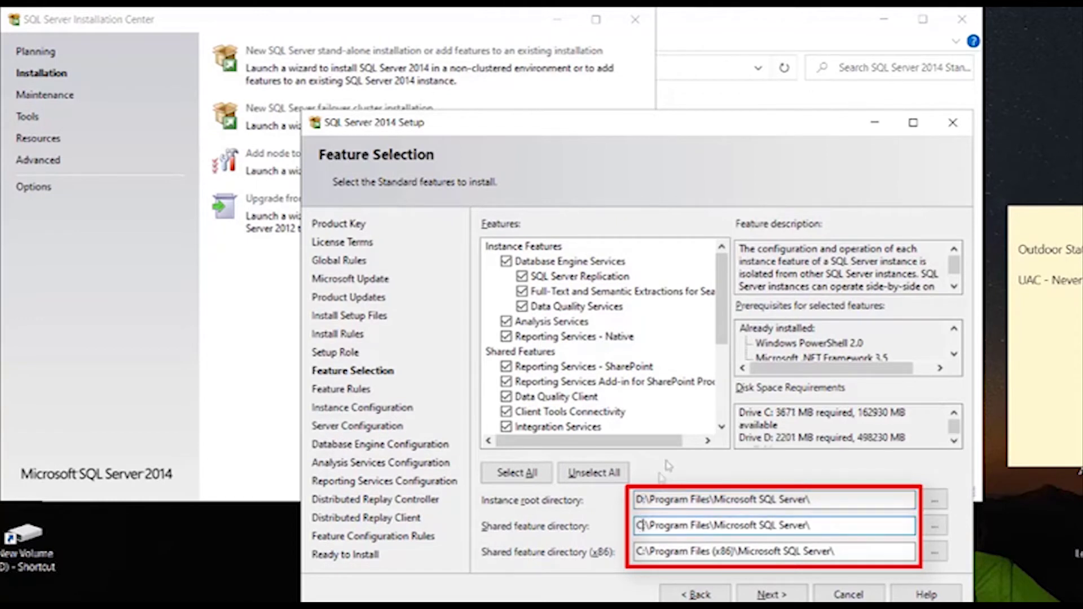
pyautogui.press('BackSpace')
pyautogui.write('D')
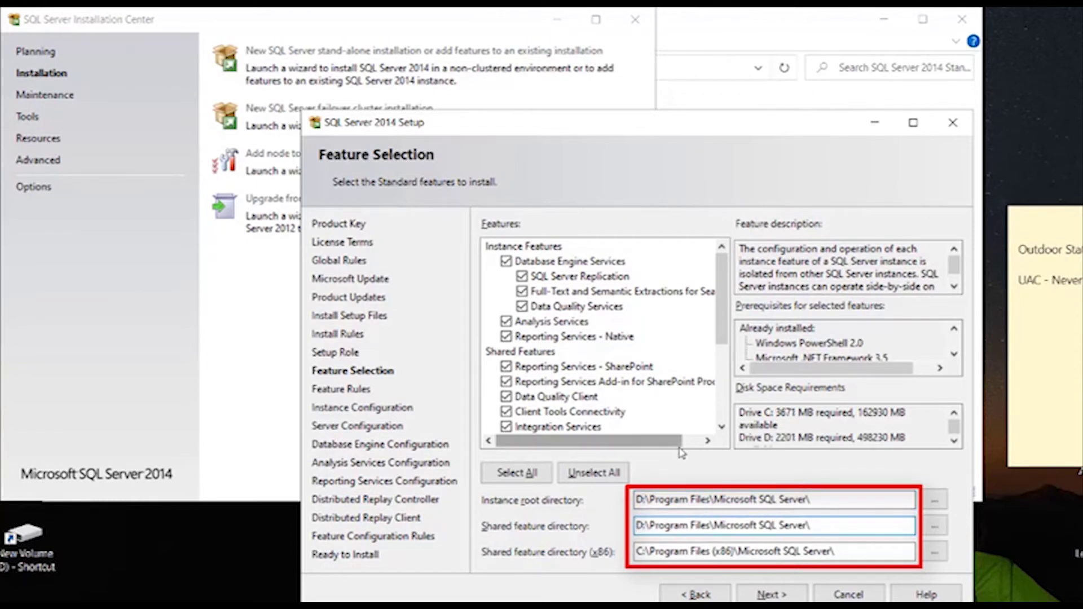
pyautogui.click(641, 551)
pyautogui.press('BackSpace')
pyautogui.write('D')
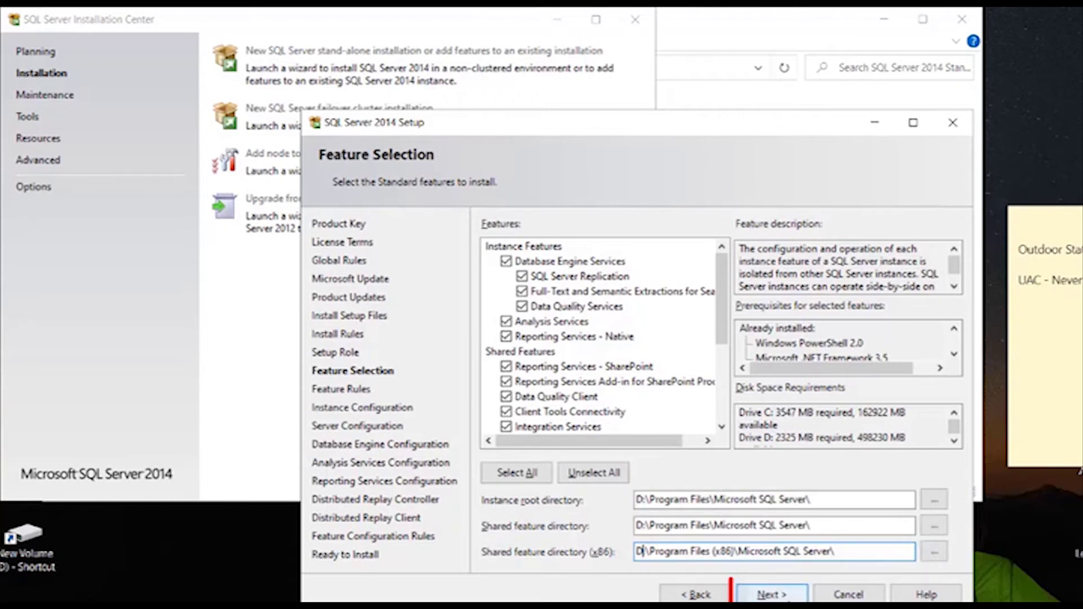
pyautogui.click(771, 594)
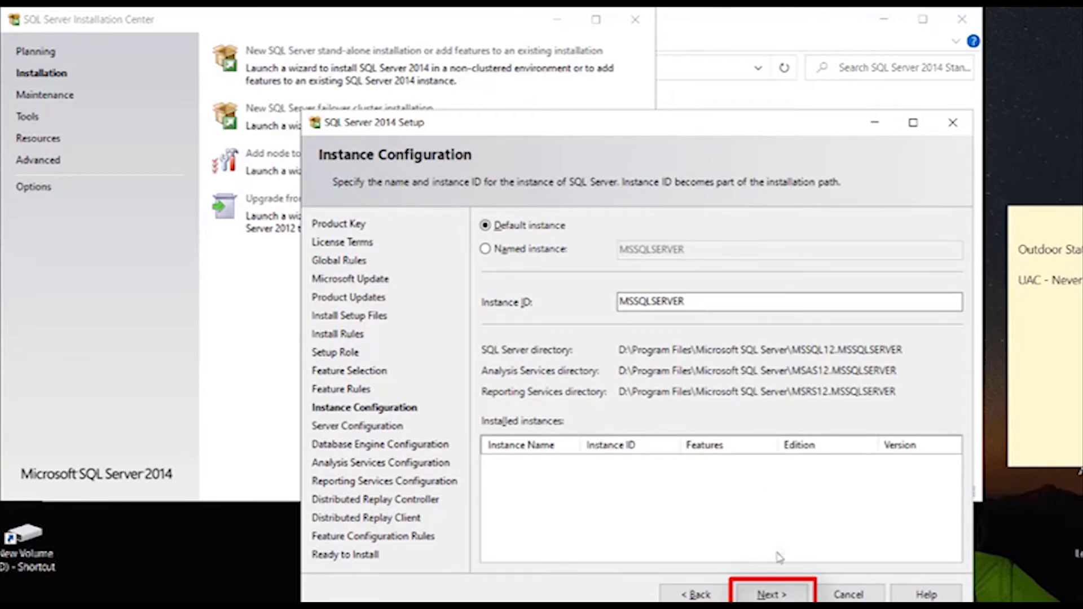
# Keep the default instance MSSQLSERVER and set the SQL Server Browser service's startup type to Automatic
pyautogui.click(771, 596)
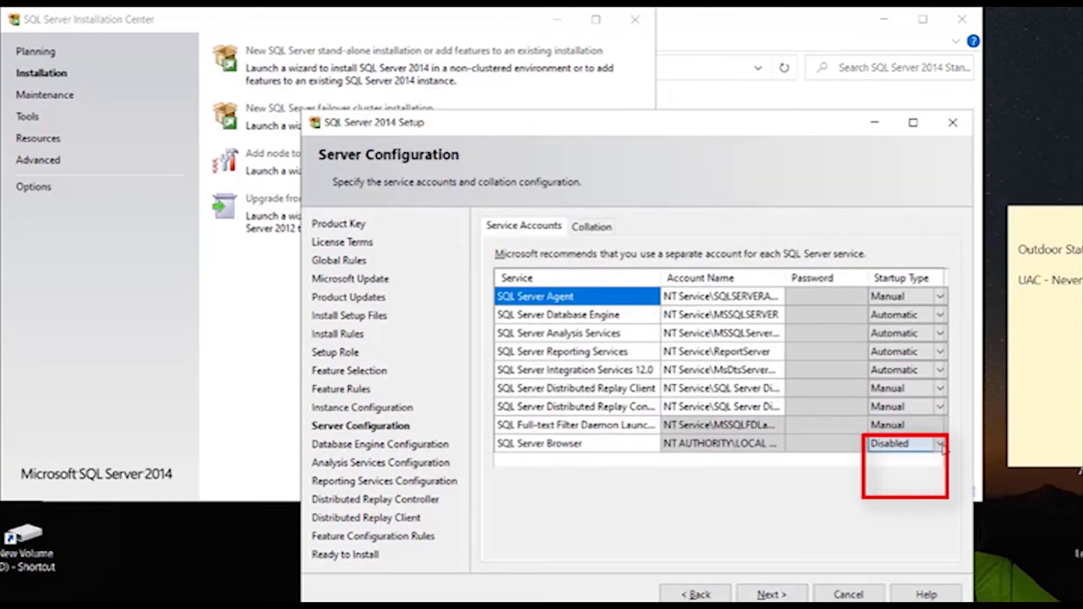
pyautogui.click(940, 444)
pyautogui.press('Return')
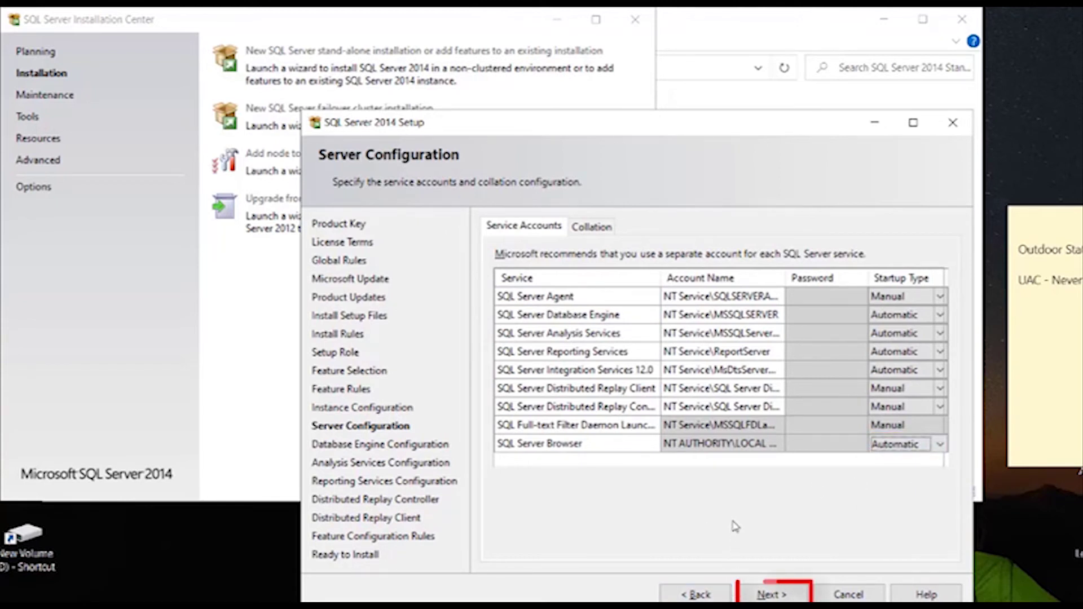
pyautogui.click(759, 594)
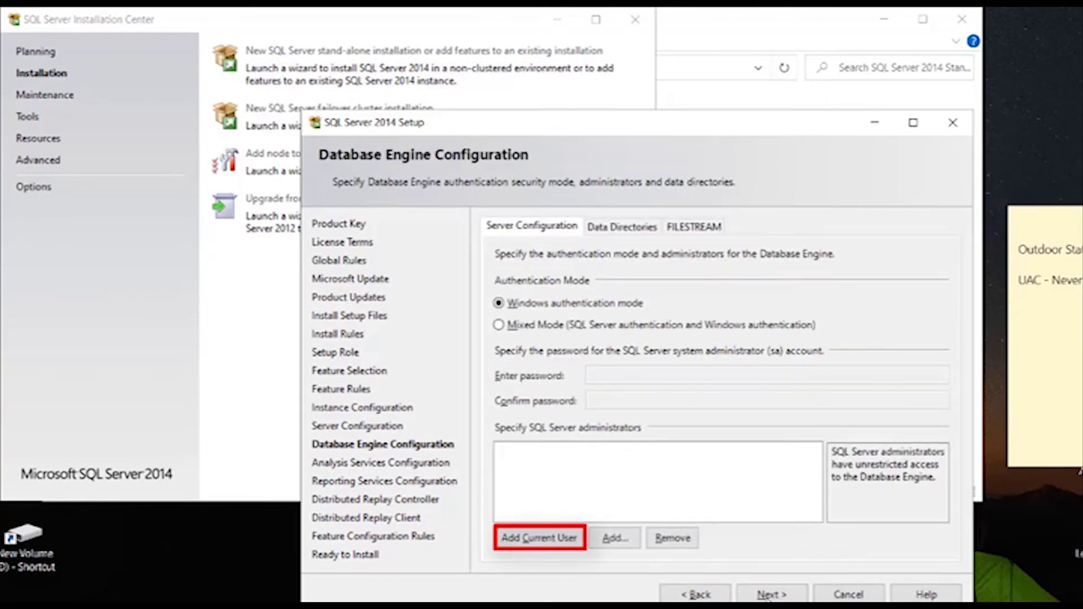
# Add the current user as SQL Server administrator and enable Mixed Mode authentication, entering and confirming the sa account password
pyautogui.click(540, 539)
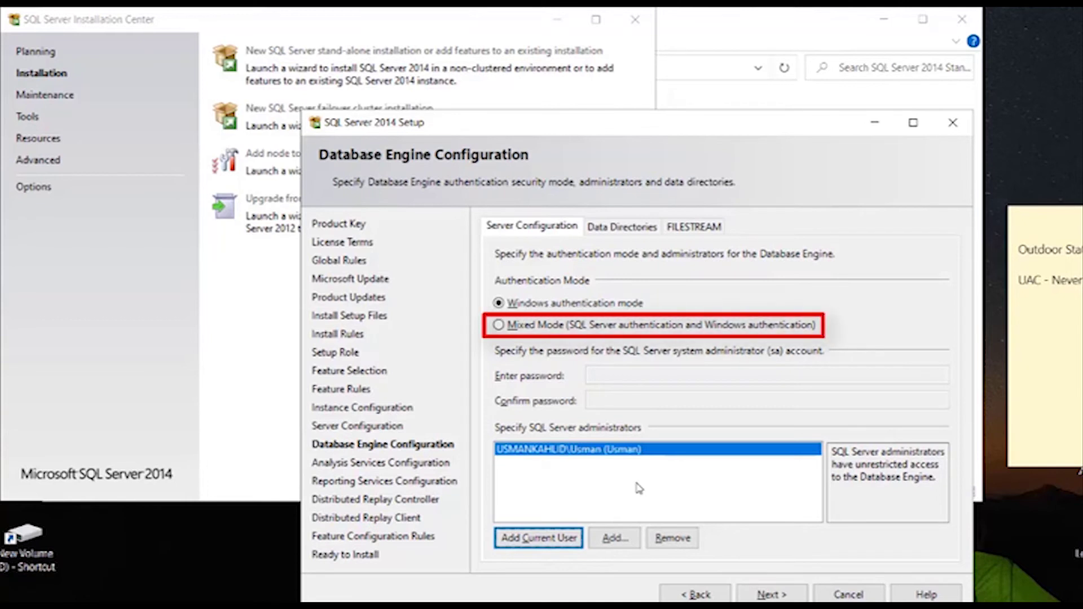
pyautogui.click(499, 326)
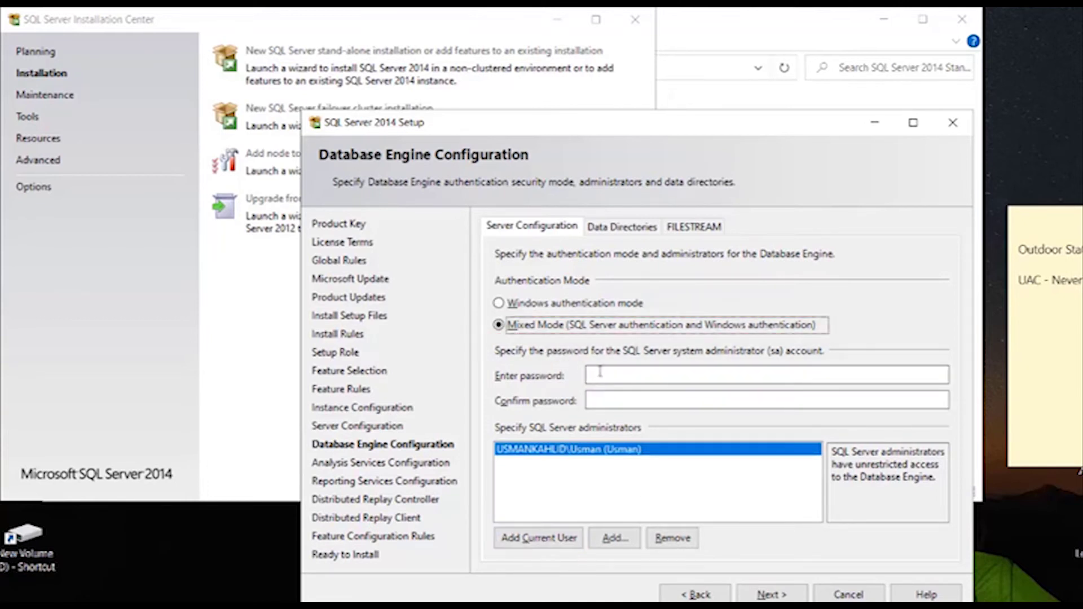
pyautogui.click(637, 375)
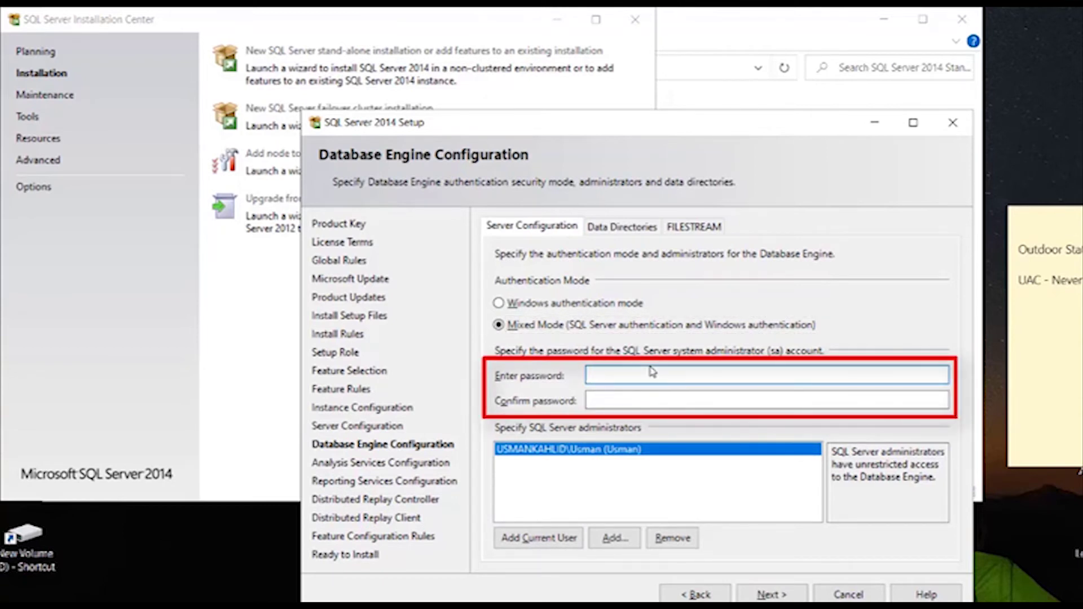
pyautogui.write('•••••••••••••')
pyautogui.click(680, 406)
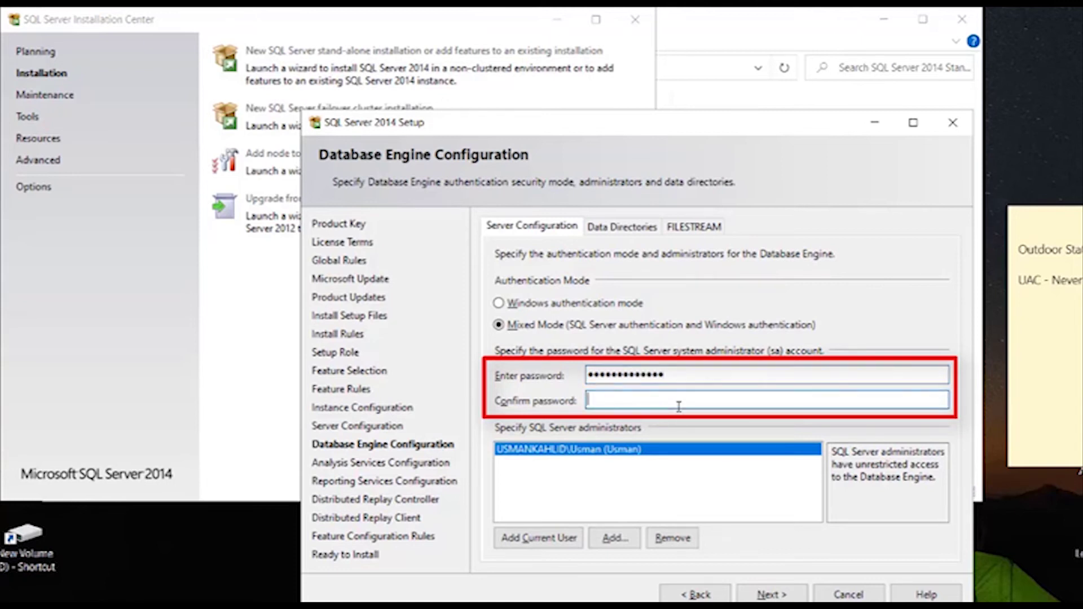
pyautogui.write('•••••••••••••')
pyautogui.click(796, 595)
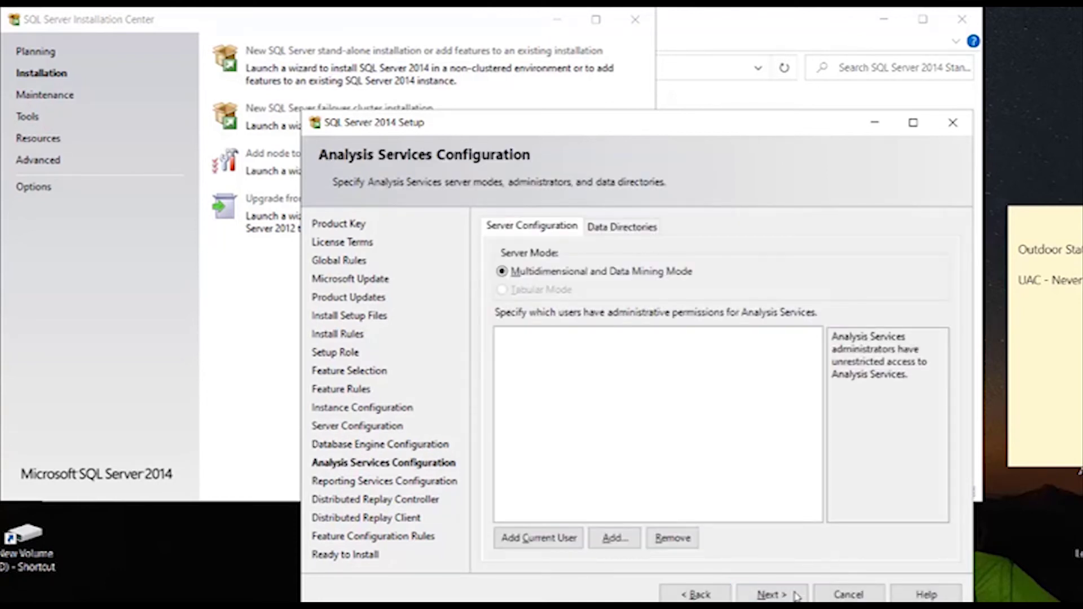
# Add the current user as Analysis Services administrator and keep the default Reporting Services configuration
pyautogui.click(540, 538)
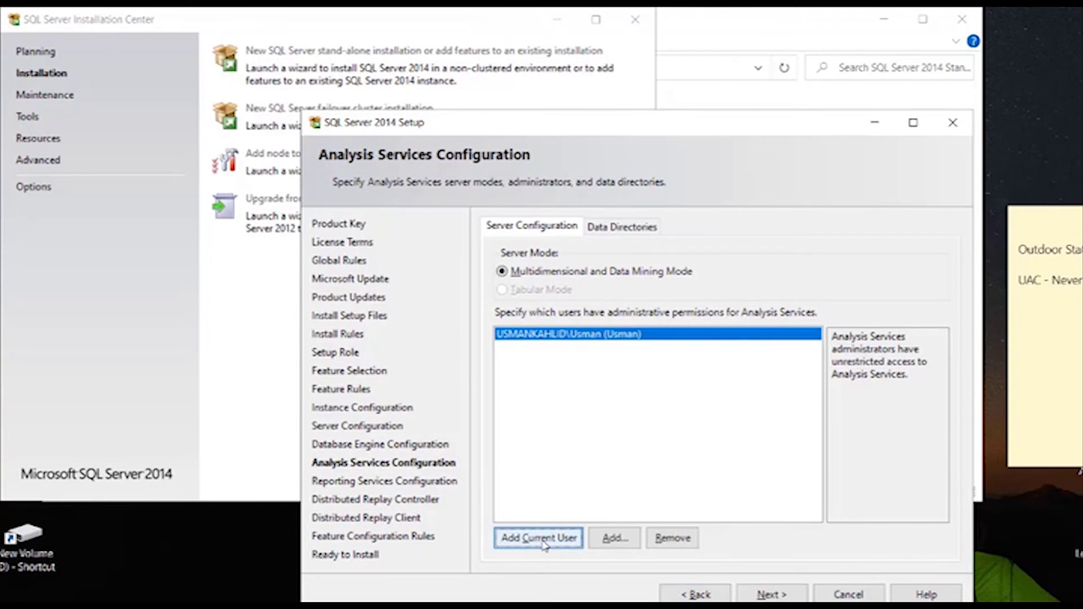
pyautogui.click(770, 595)
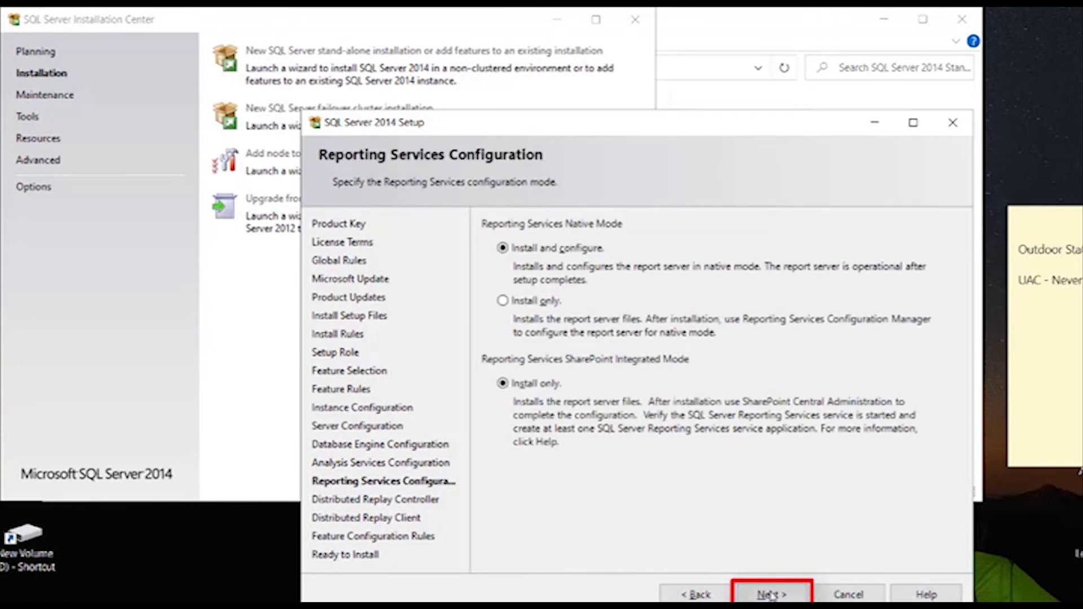
pyautogui.click(770, 595)
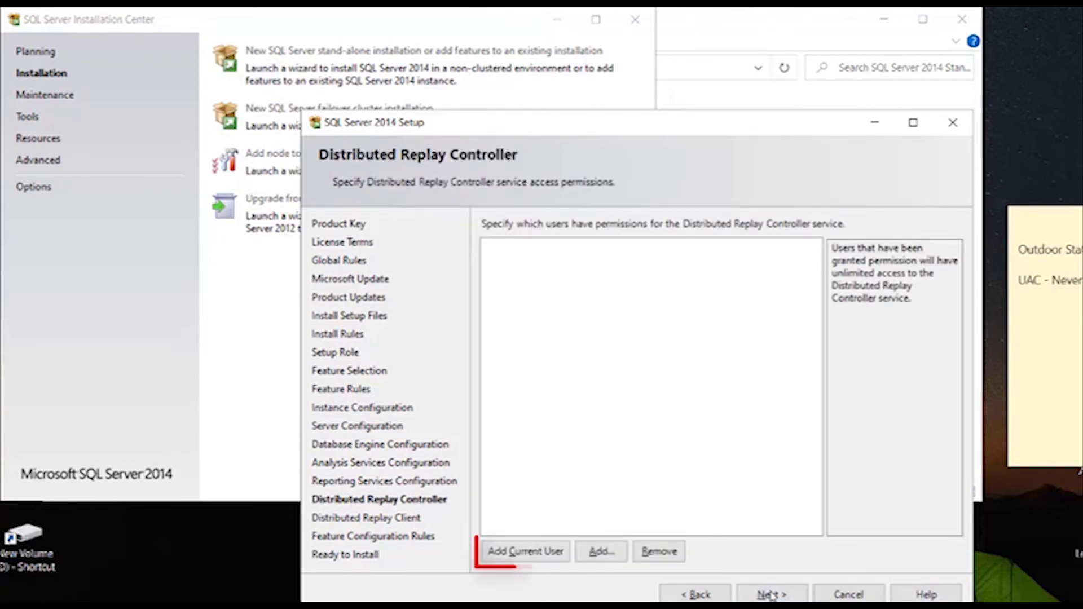
# Grant the current user Distributed Replay Controller permission, keep the default client directories and start the installation
pyautogui.click(547, 553)
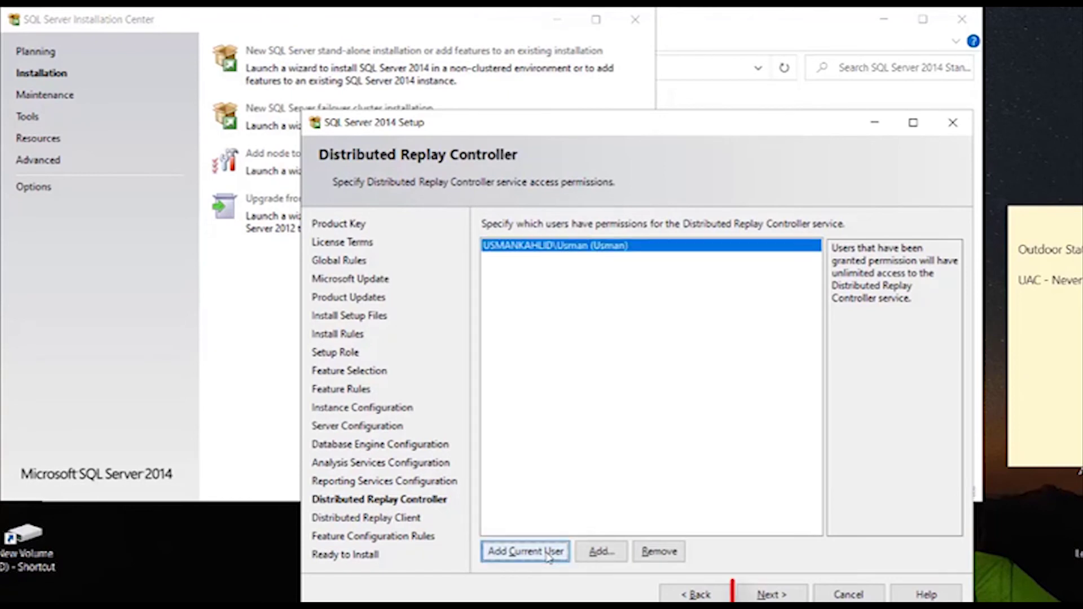
pyautogui.click(783, 596)
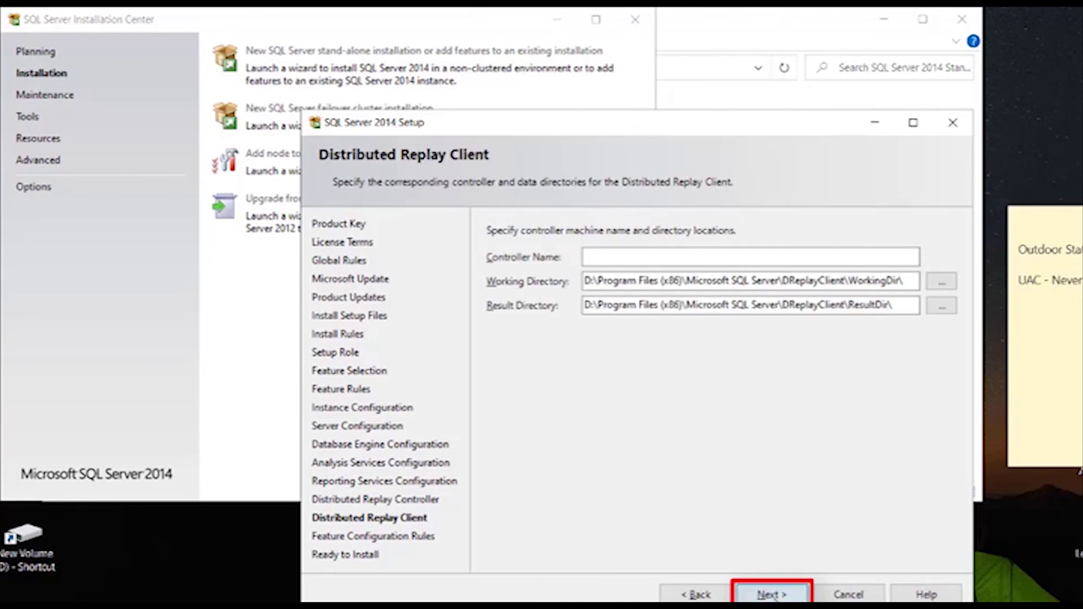
pyautogui.click(773, 595)
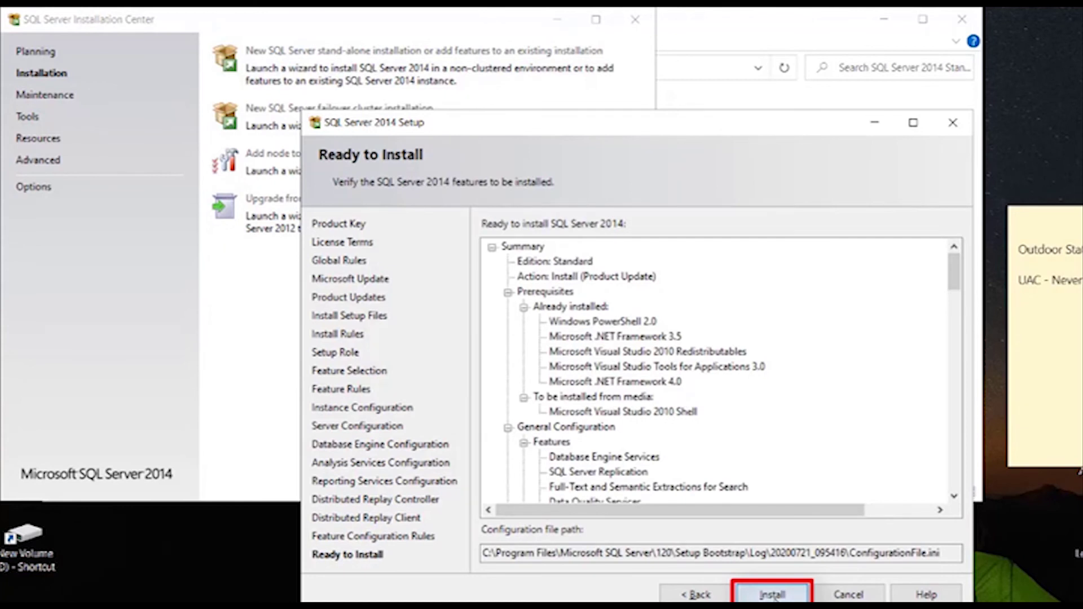
pyautogui.click(773, 595)
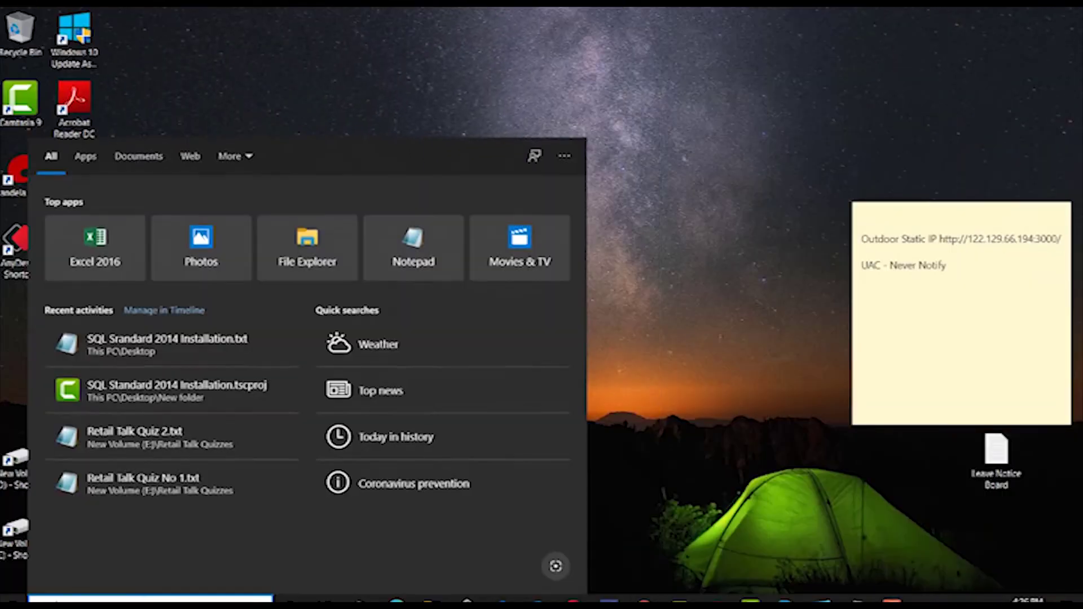
# Search Windows for "sql" and open SQL Server 2014 Management Studio
pyautogui.write('sql')
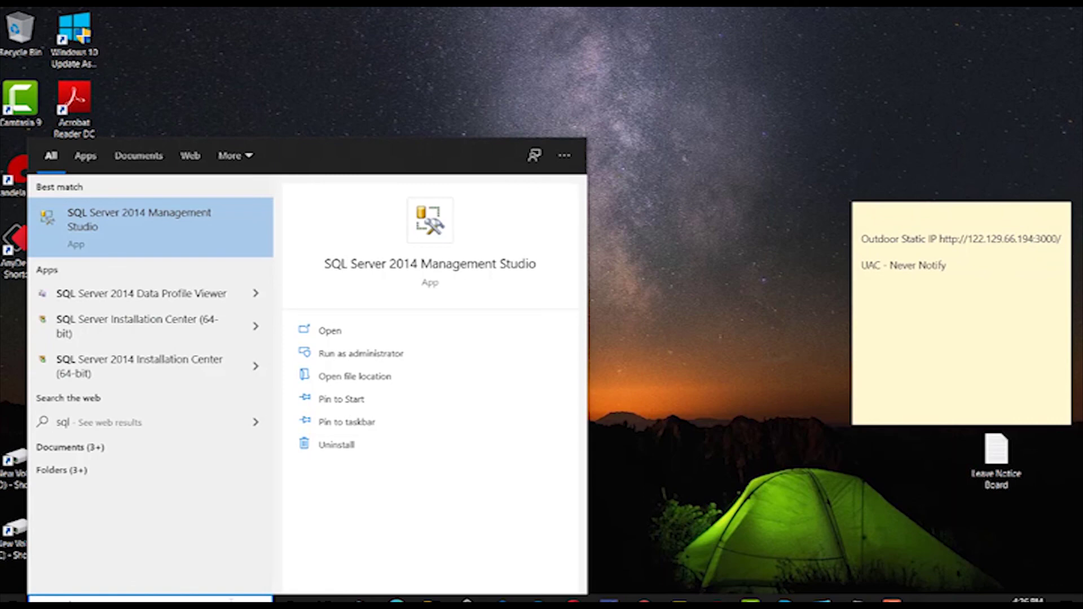
pyautogui.click(154, 232)
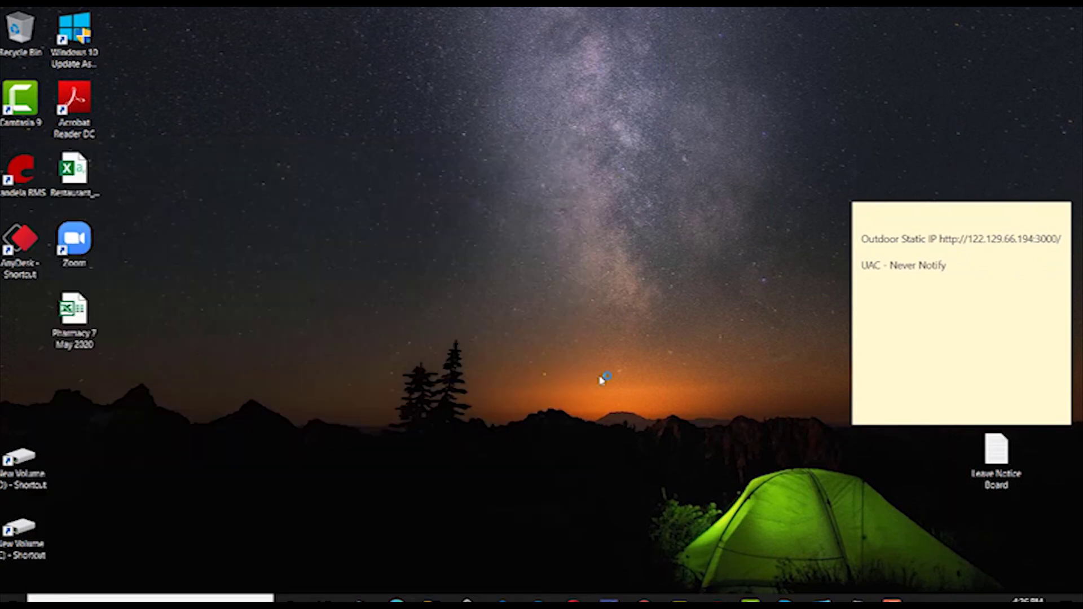